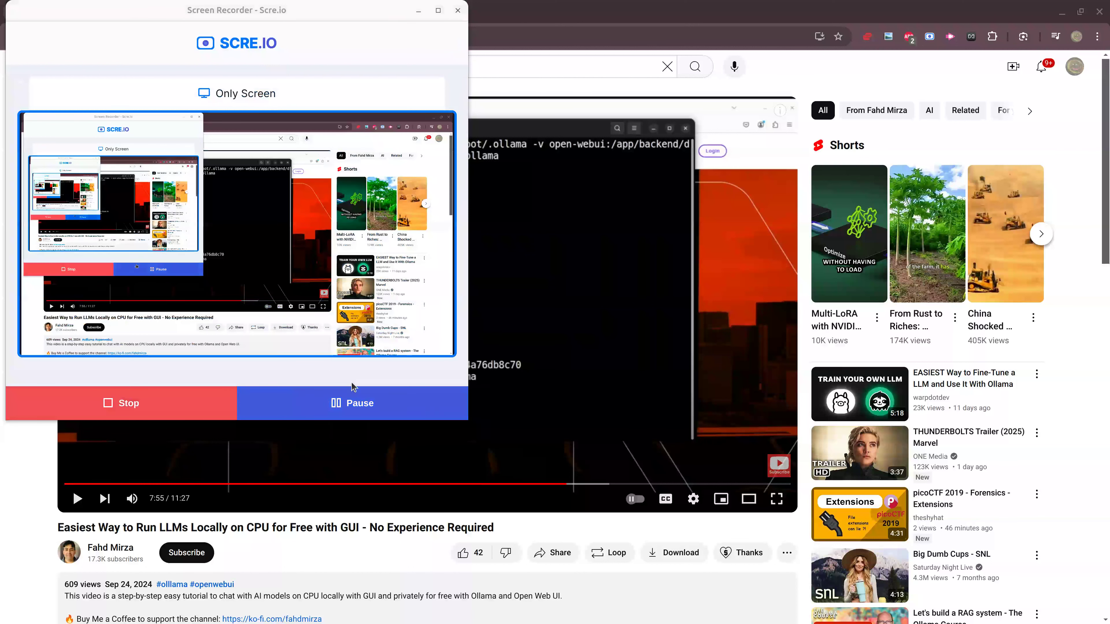
Pause the tutorial at 7:51 on the frame showing the completed open-webui docker run command
left_click(479, 325)
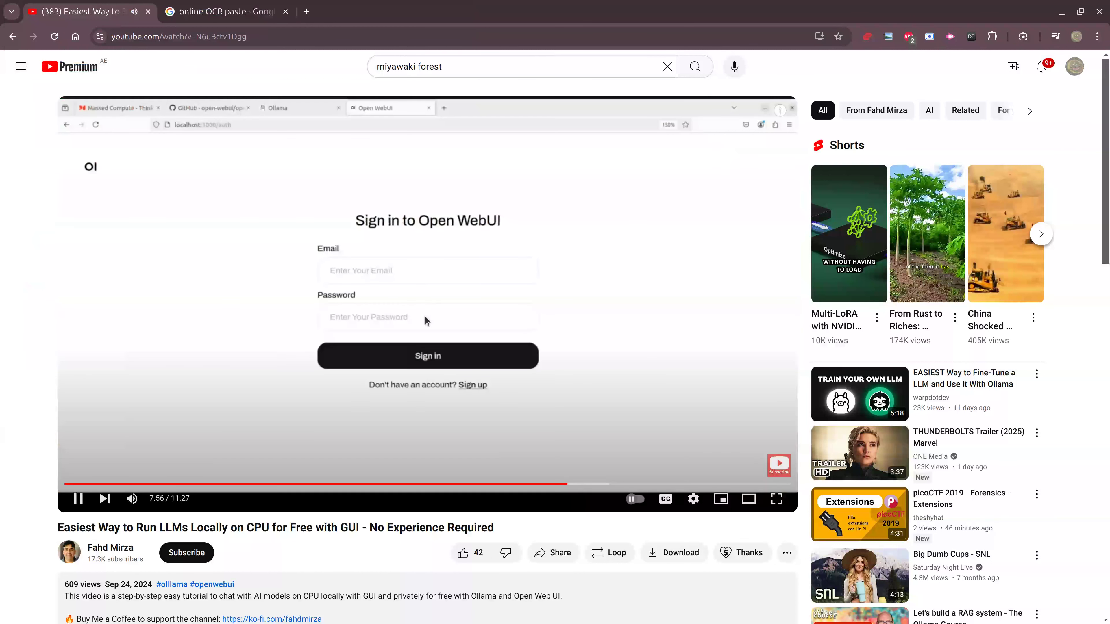
left_click(424, 316)
key("Left")
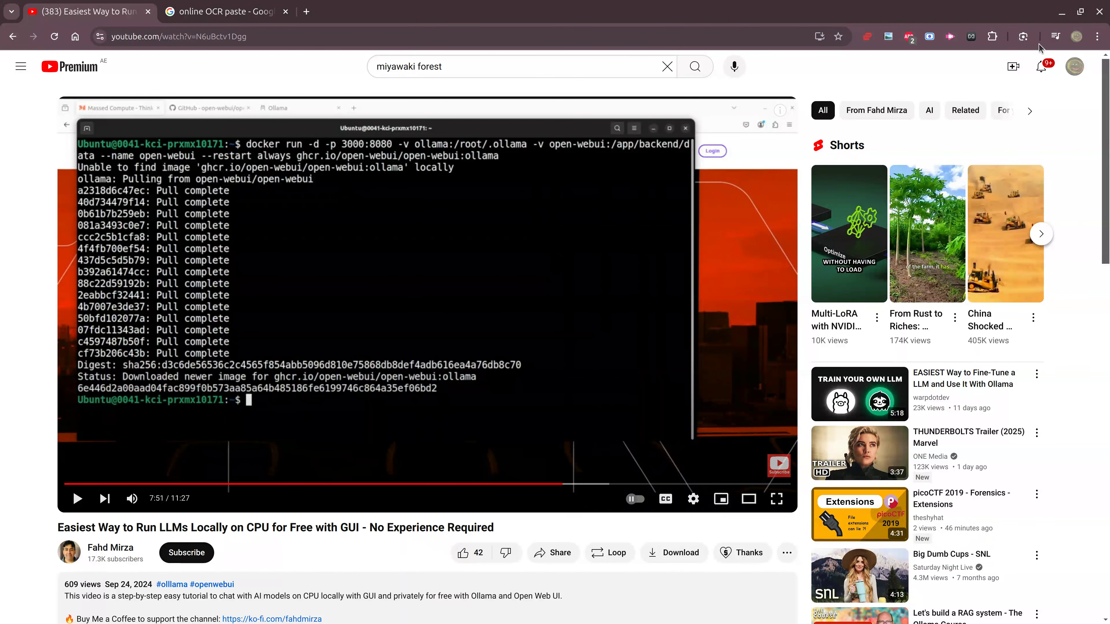
Use Google Lens to capture the first three terminal lines of the docker run command as text
left_click(1023, 36)
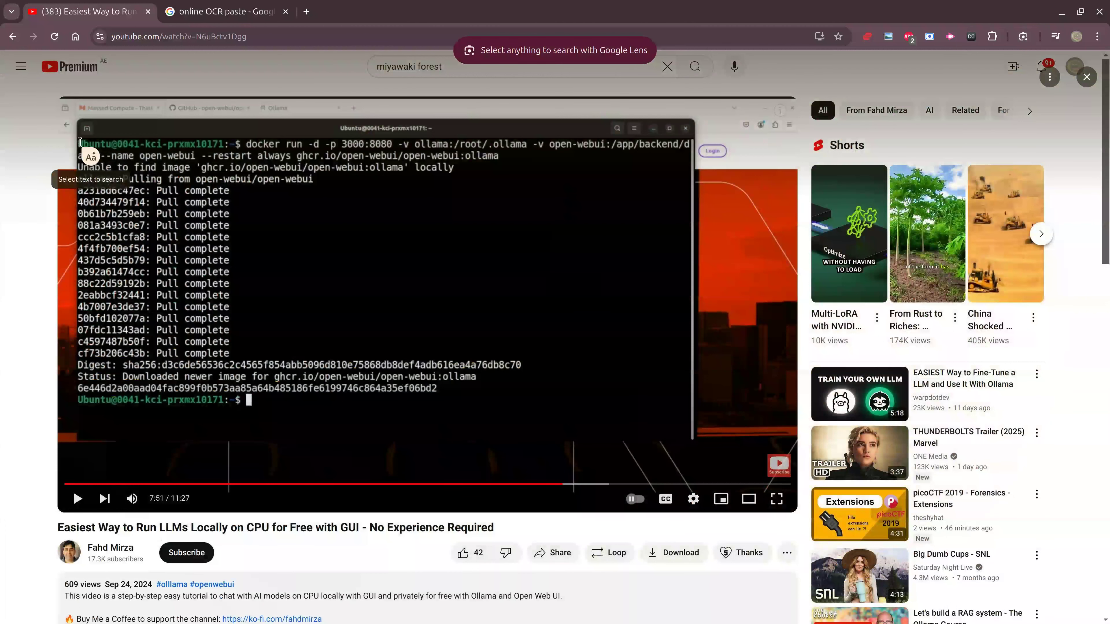
left_click_drag(80, 143, 551, 166)
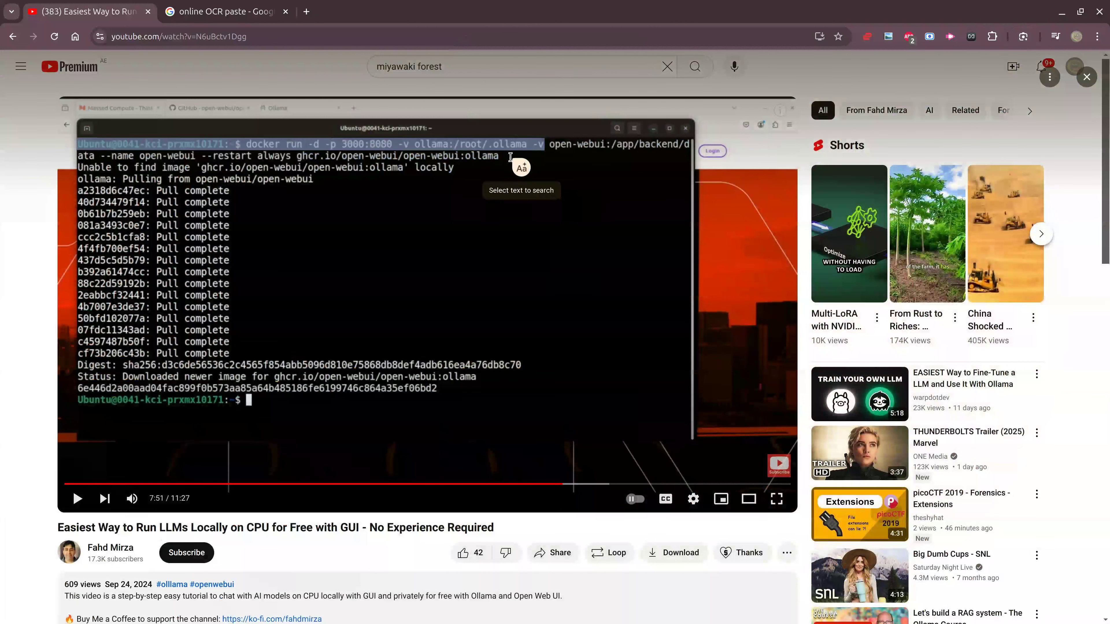
left_click_drag(510, 160, 509, 160)
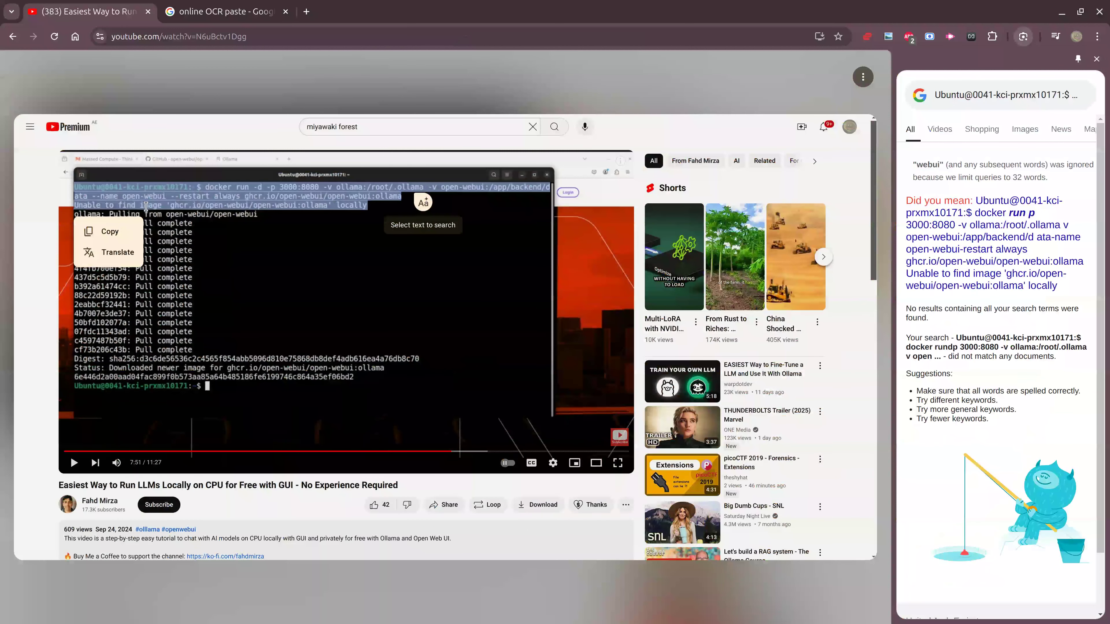
Copy the Lens text and paste a second copy on a new line in the editor draft
left_click(110, 231)
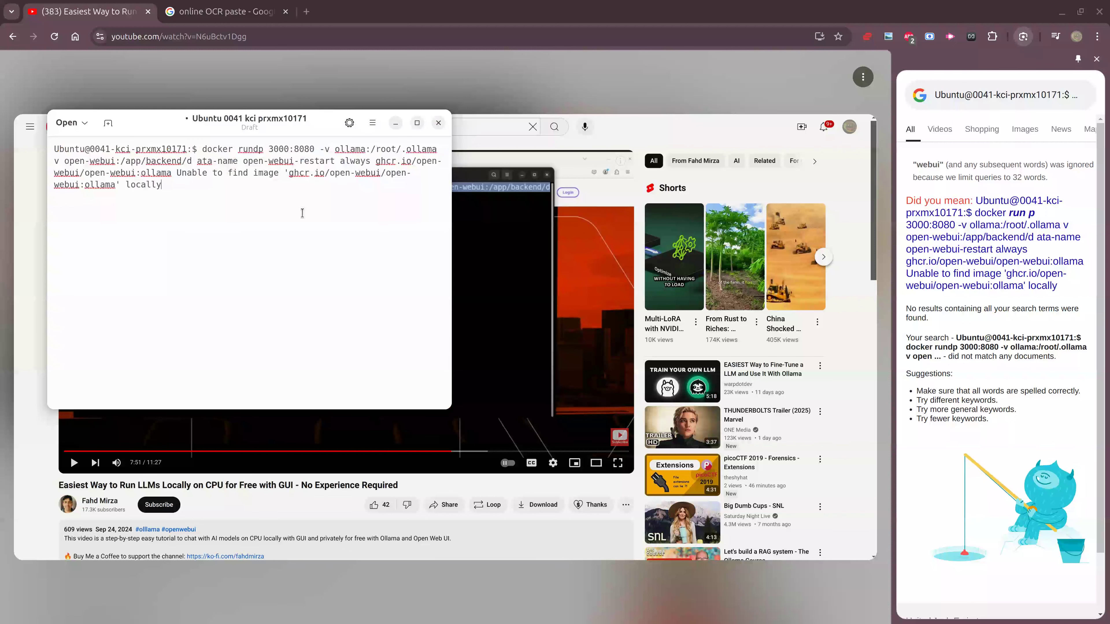
key("Return")
key("Return")
key("Return")
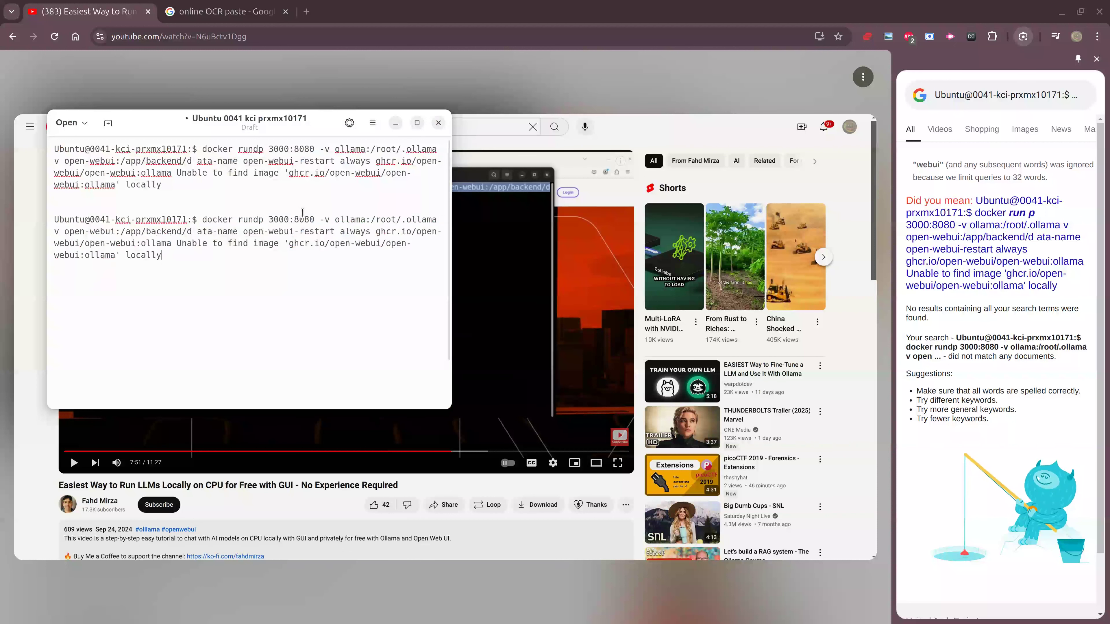
key("ctrl+v")
key("shift+Up")
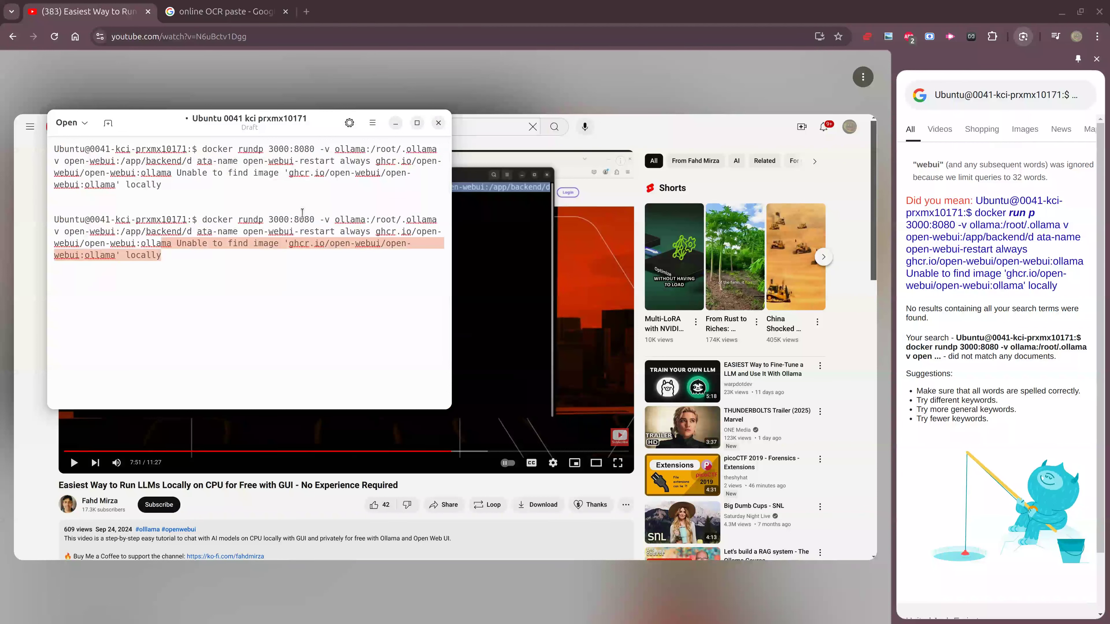
key("alt+Tab")
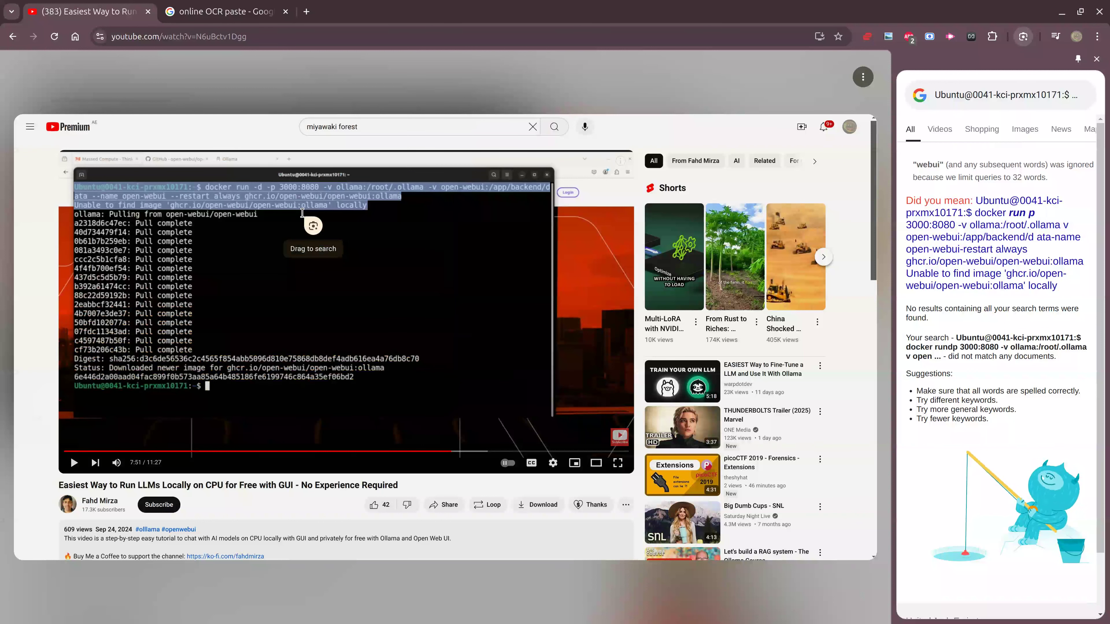
key("alt+Tab")
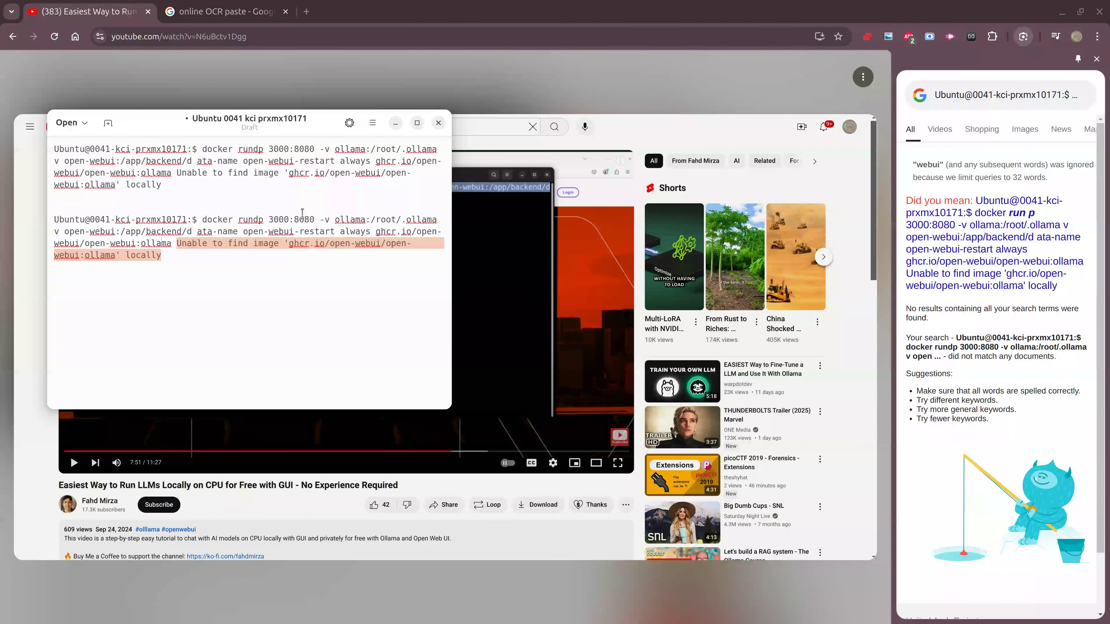
Delete the 'Unable to find image' message and the prompt so the line starts with docker
key("BackSpace")
key("Up")
key("Up")
key("Right")
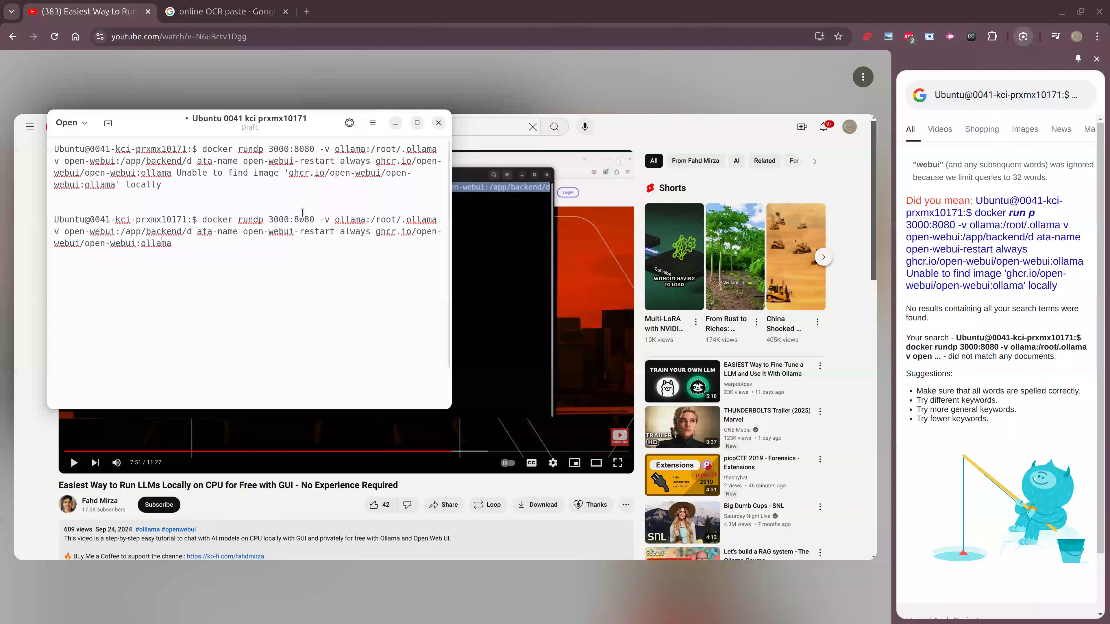
key("Right")
key("Right")
key("shift+Up")
key("BackSpace")
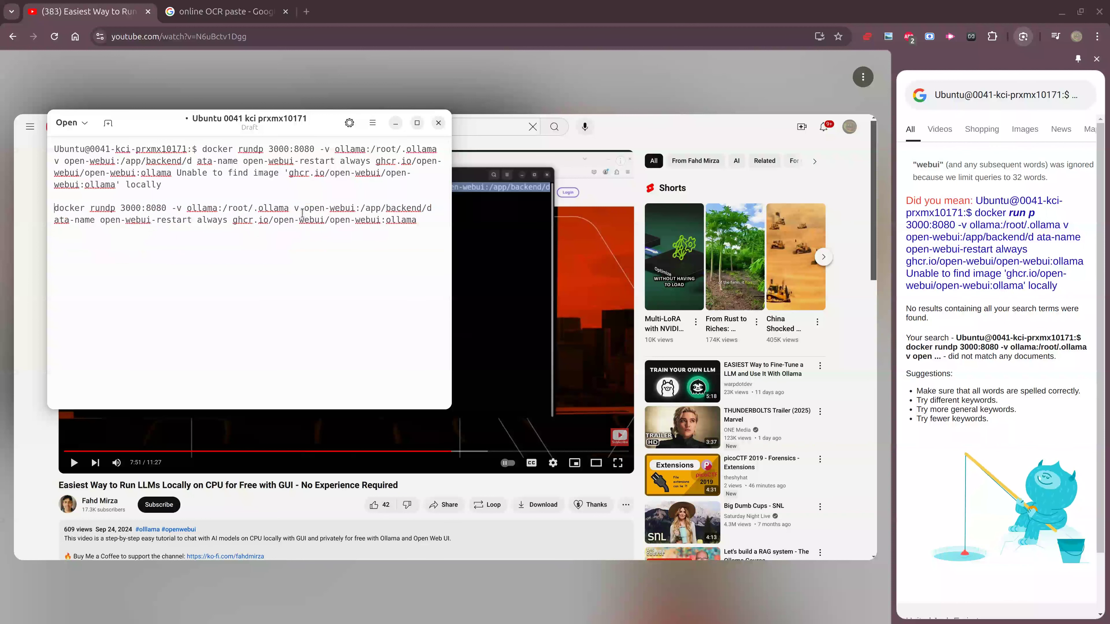
Select the cleaned docker command and bring the terminal forward
triple_click(302, 213)
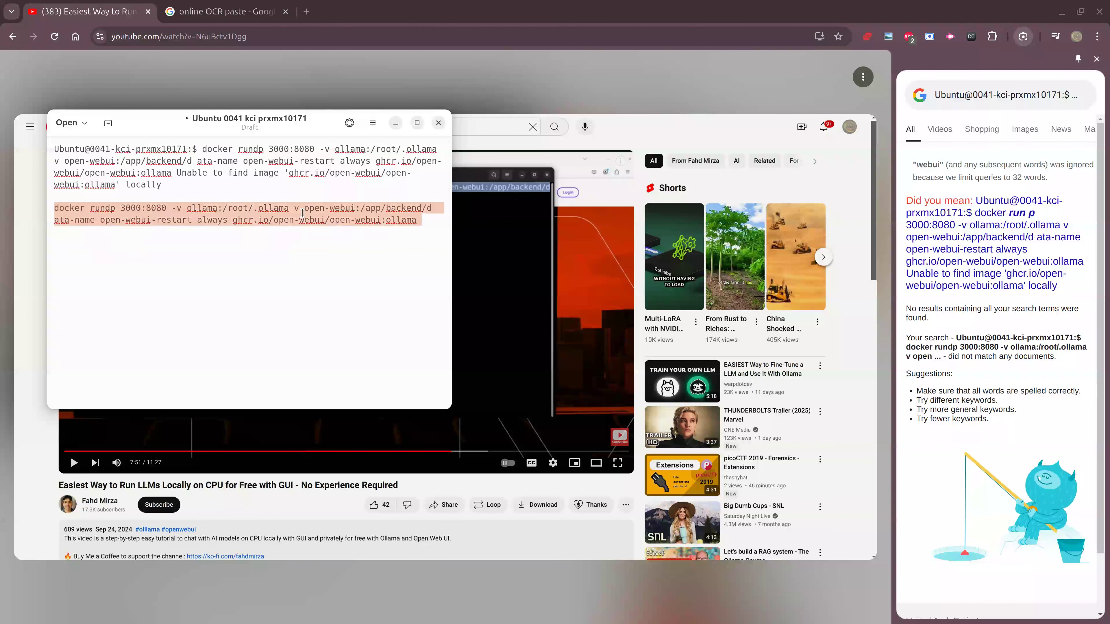
key("alt+Tab")
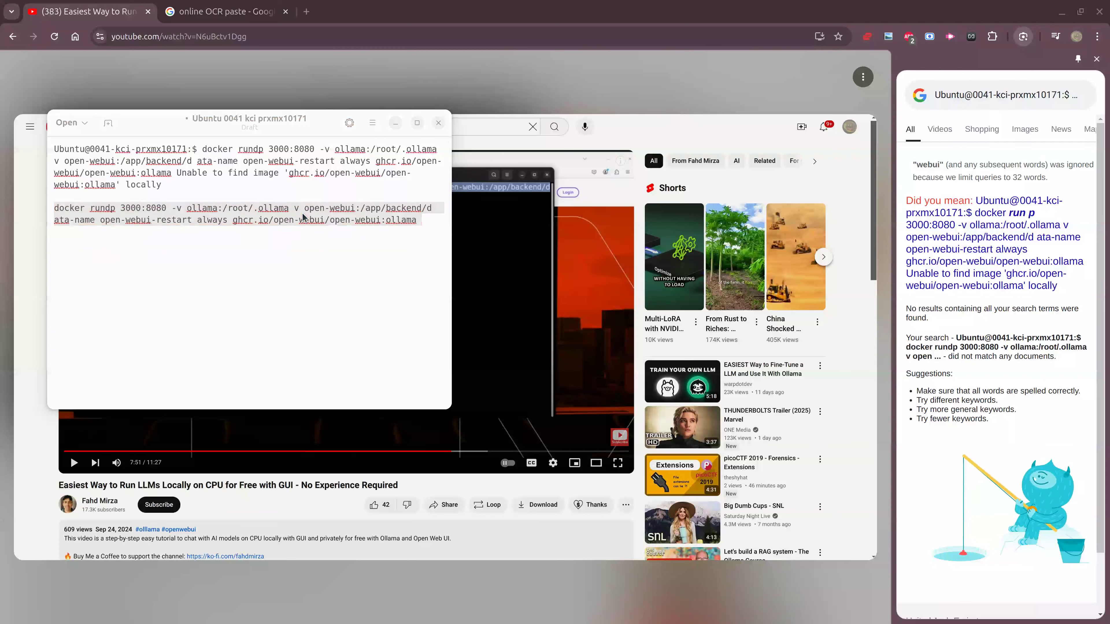
key("alt+Tab")
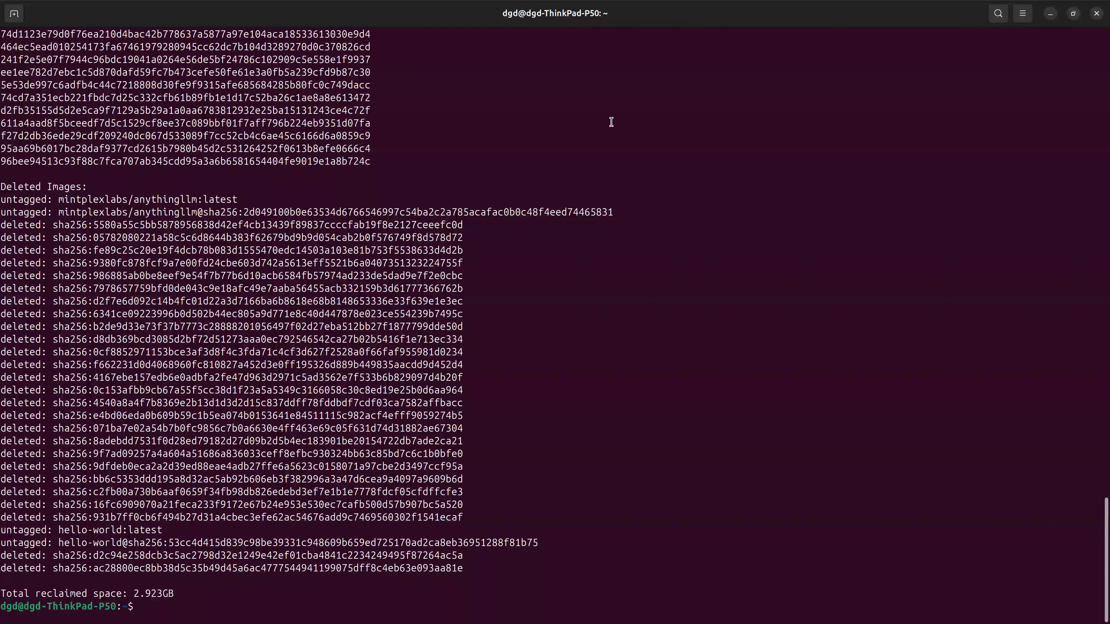
Clear the terminal screen and zoom its text in from 100%
key("ctrl+l")
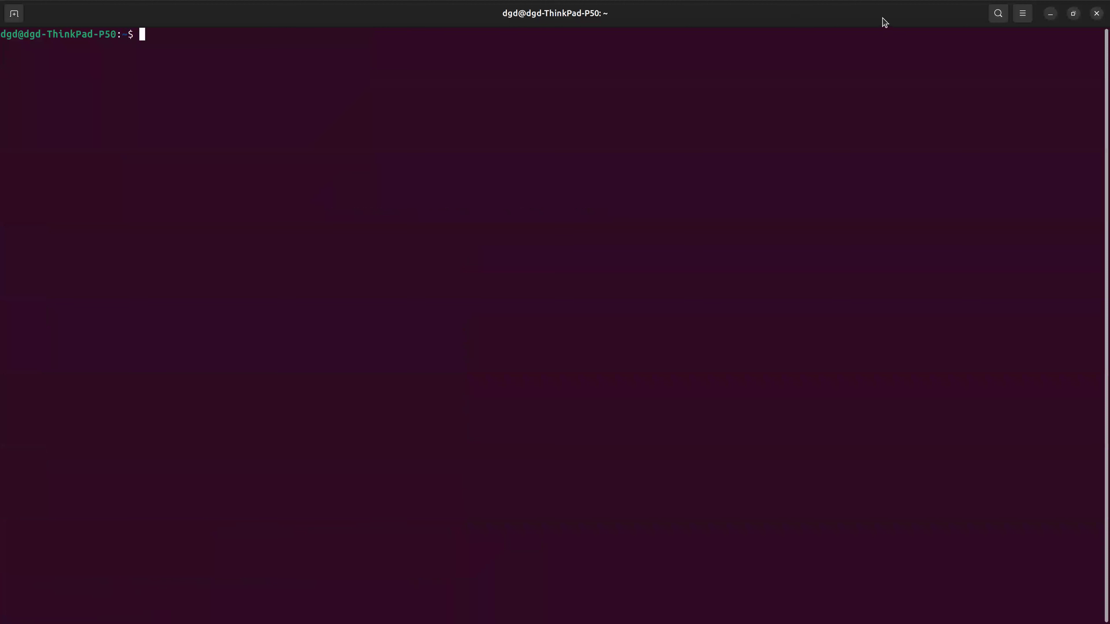
left_click(1019, 18)
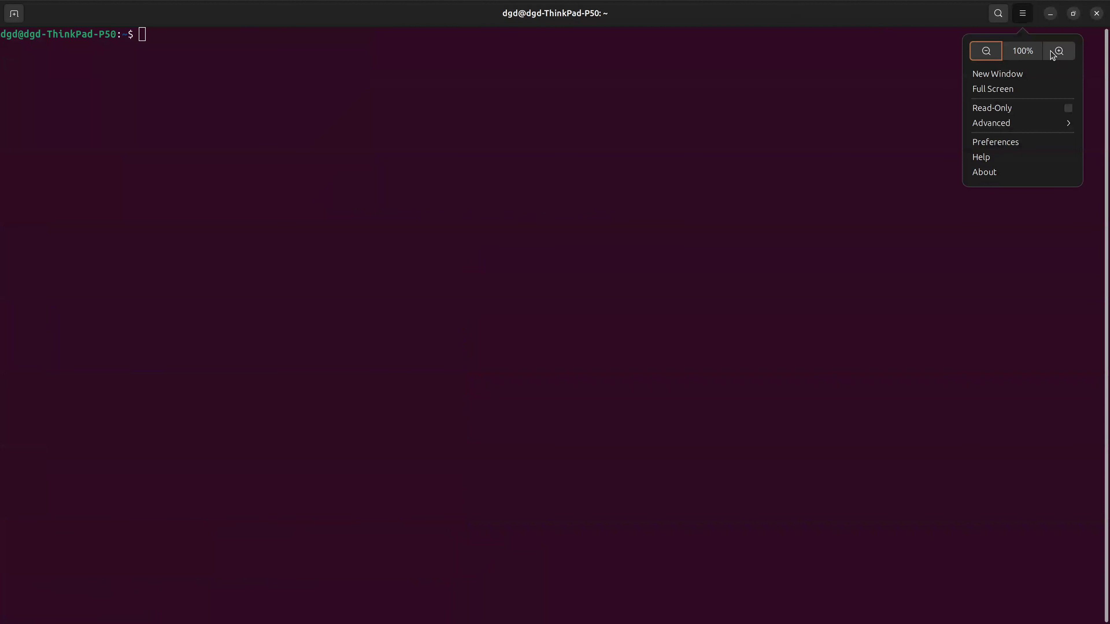
left_click(1058, 51)
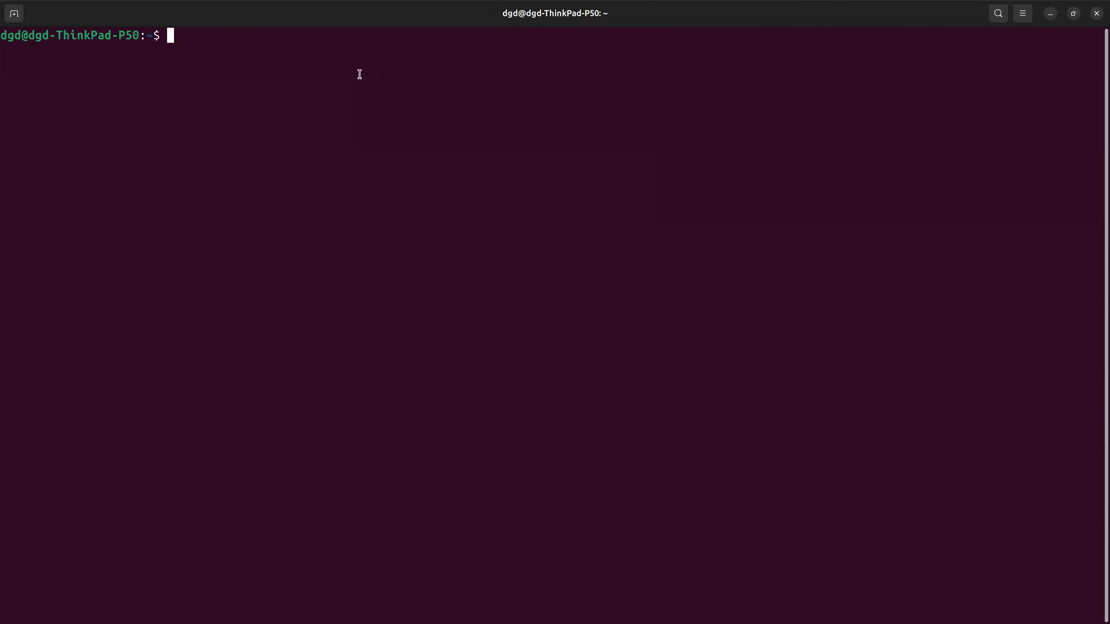
Paste and run the docker command without its trailing space, which prints Docker version 27.2.1
key("ctrl+shift+v")
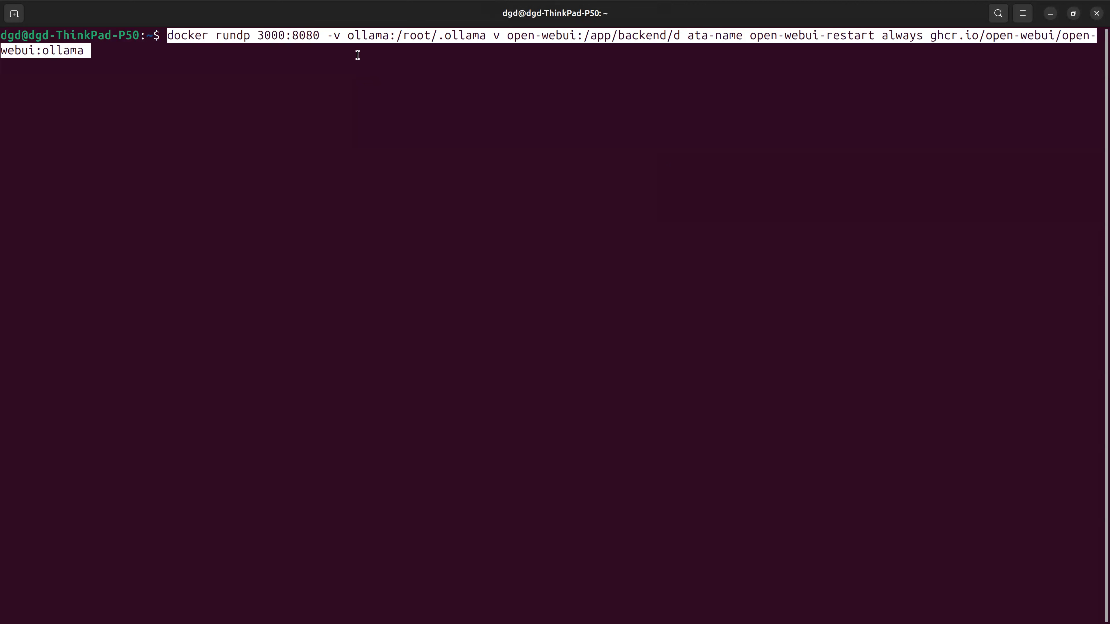
key("Right")
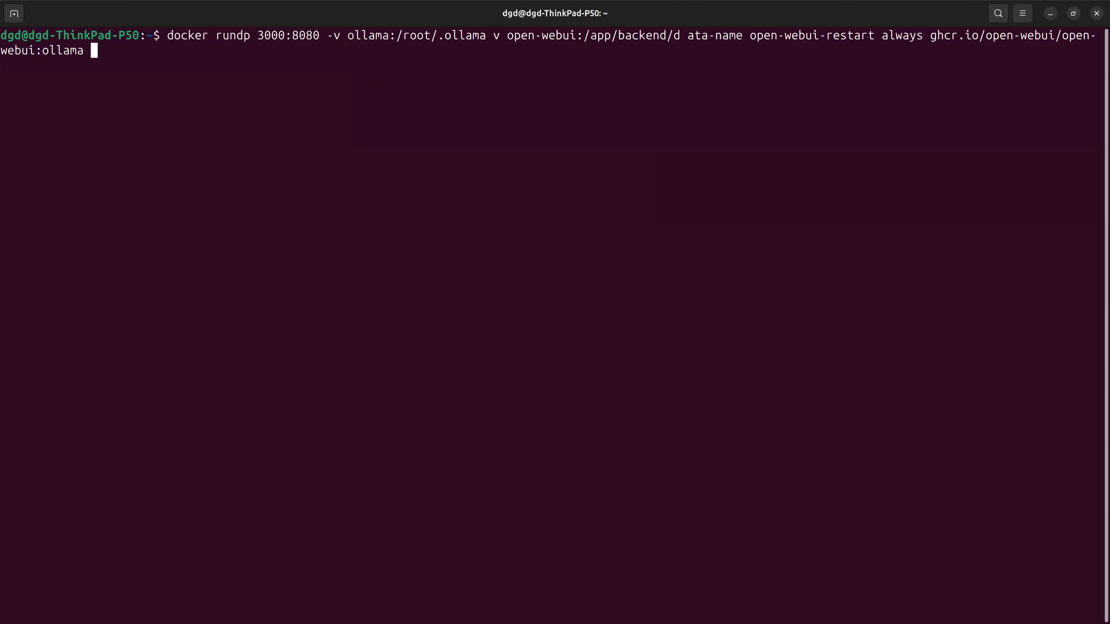
key("BackSpace")
key("Return")
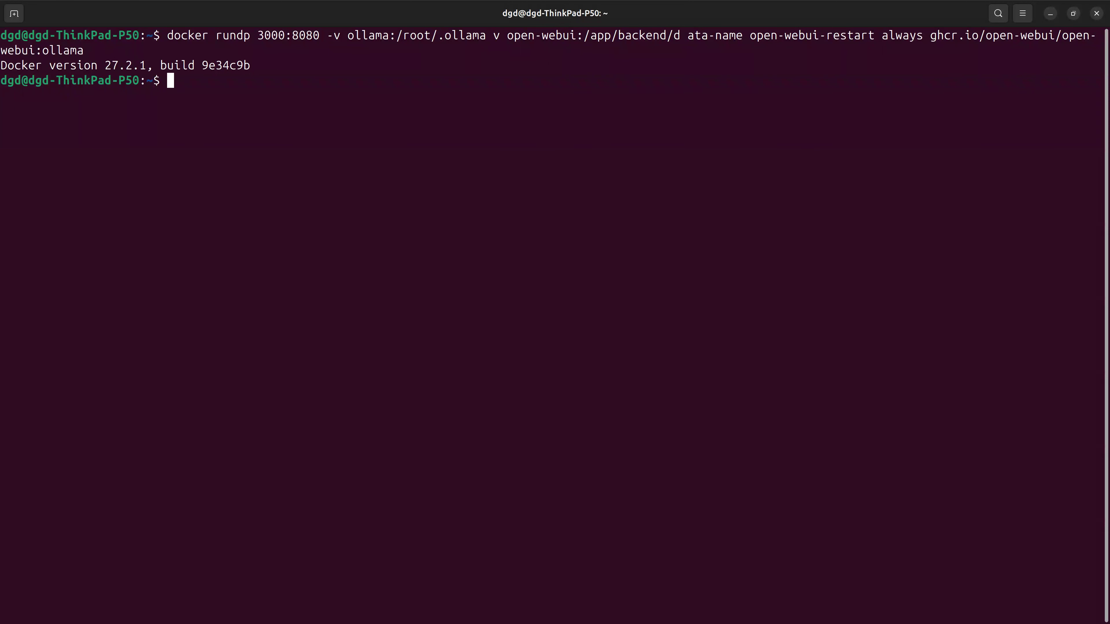
key("alt+Tab")
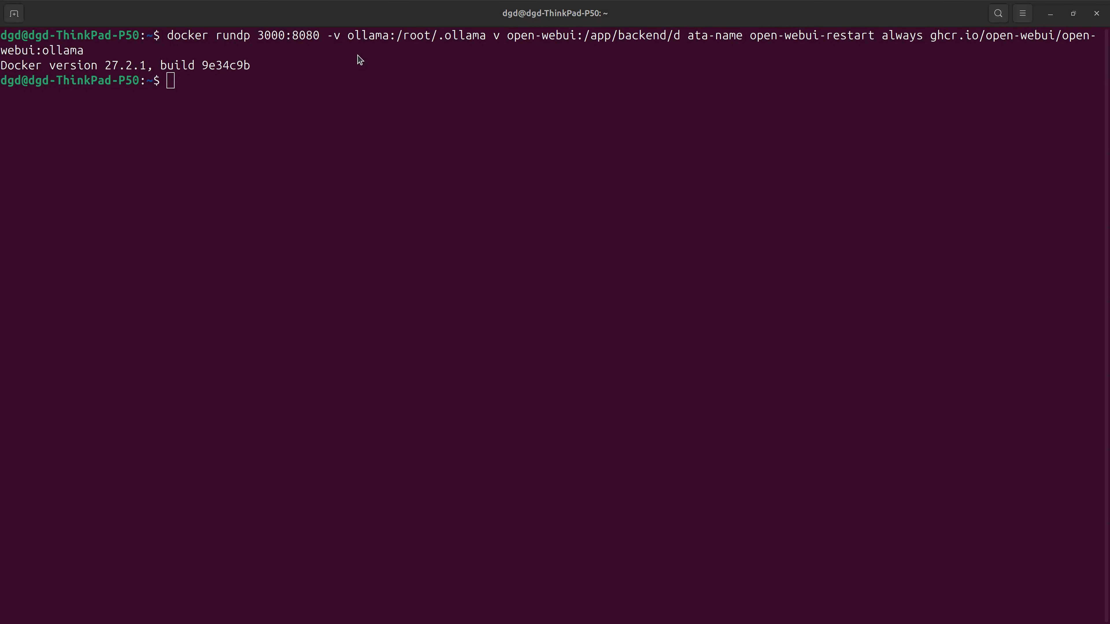
key("alt+Tab")
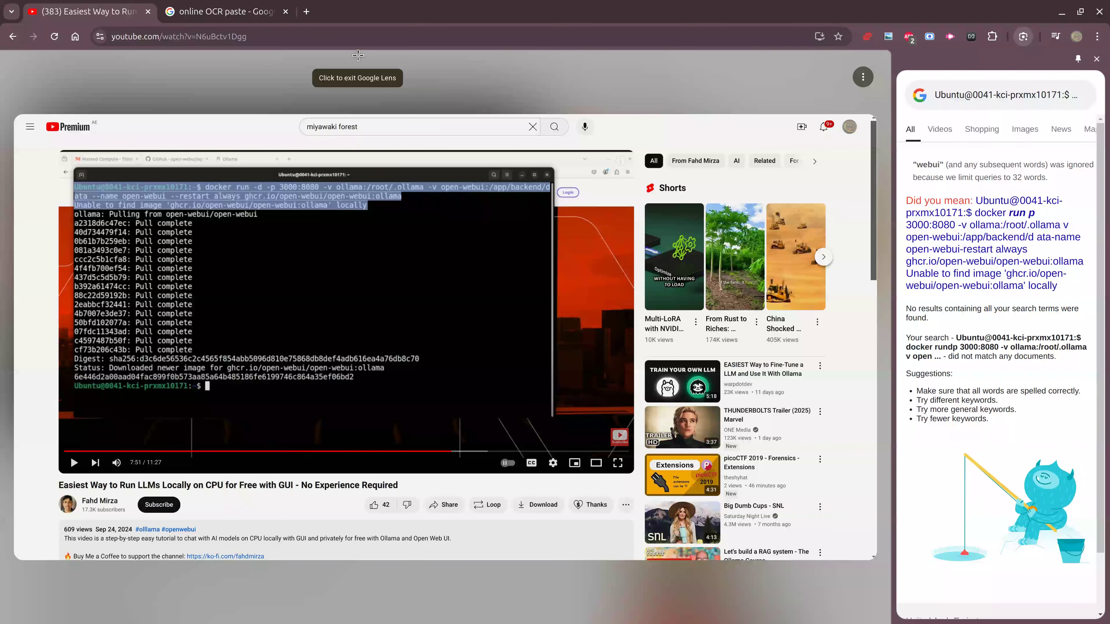
Compare the terminal's command against the original docker run command in the video
key("alt+Tab")
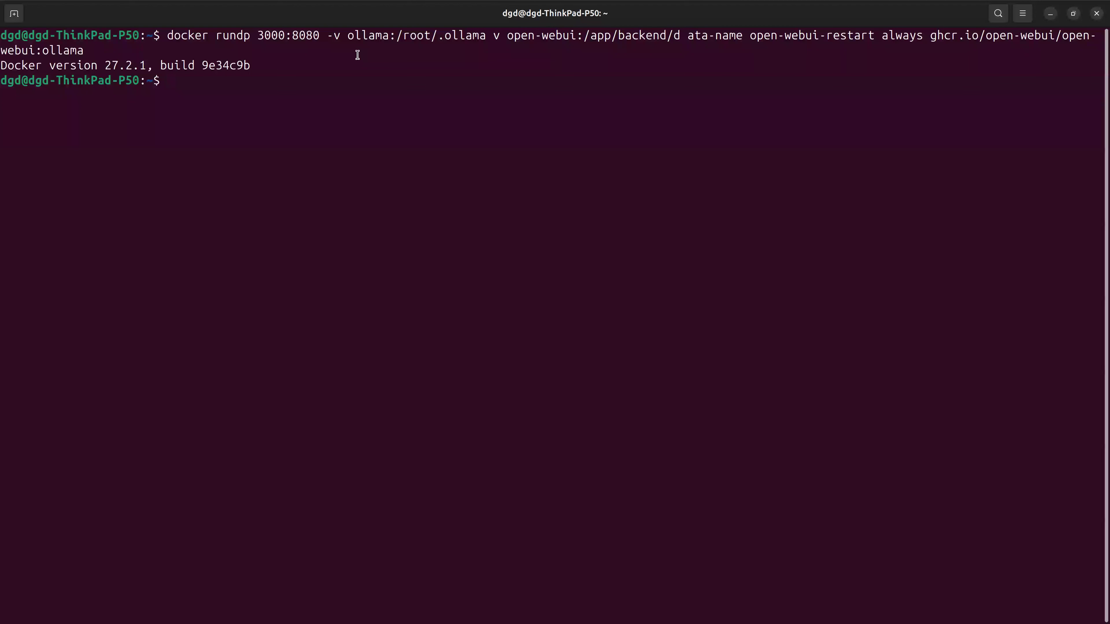
key("alt+Tab")
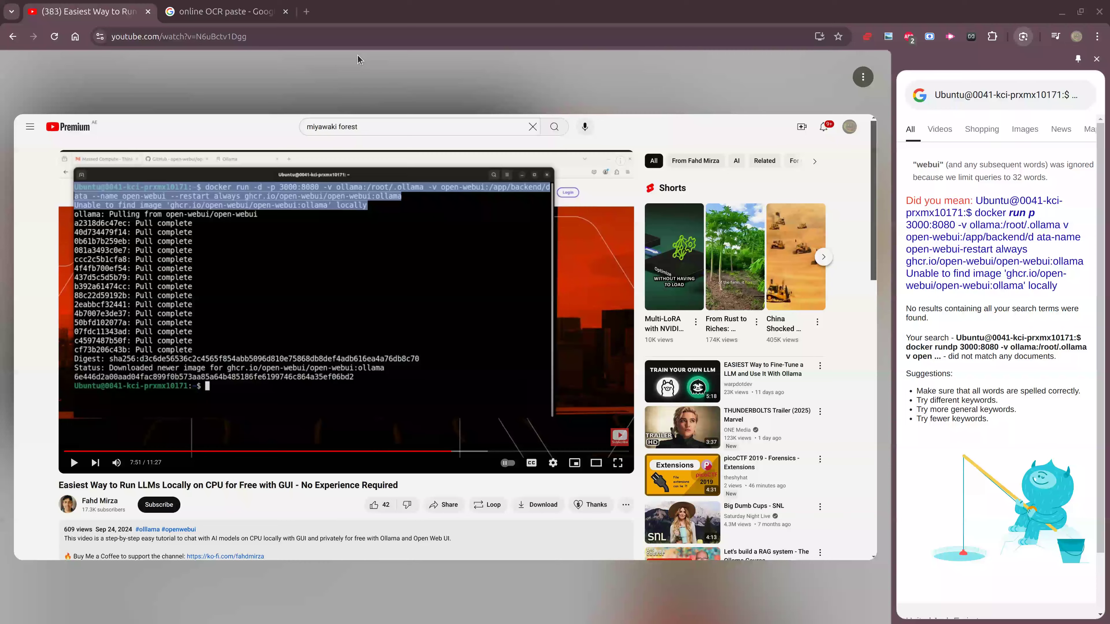
key("alt+Tab")
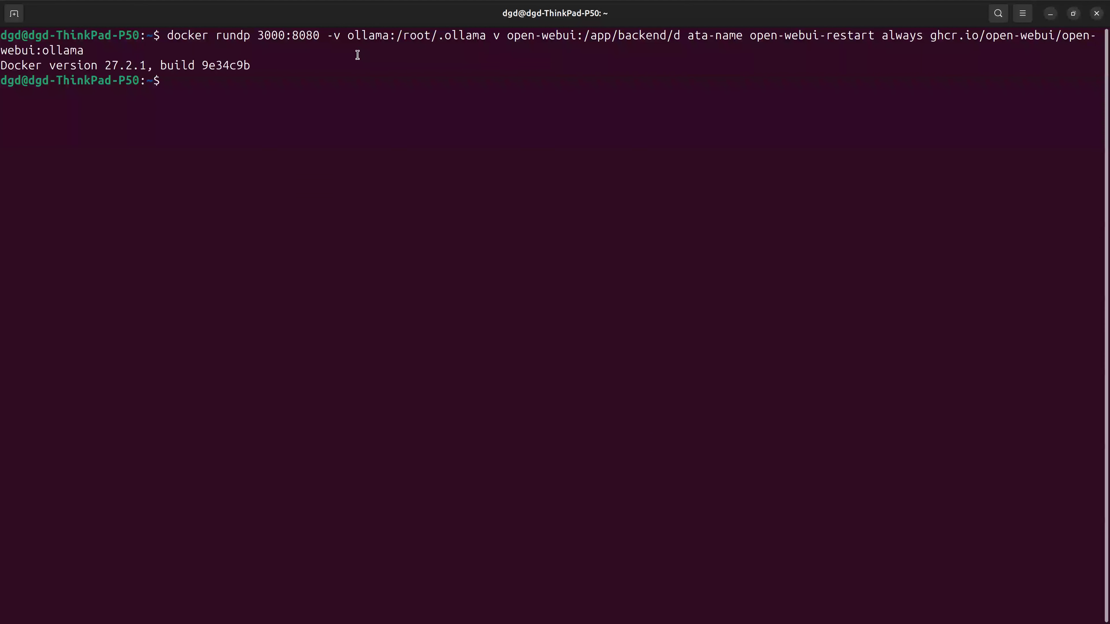
key("alt+Tab")
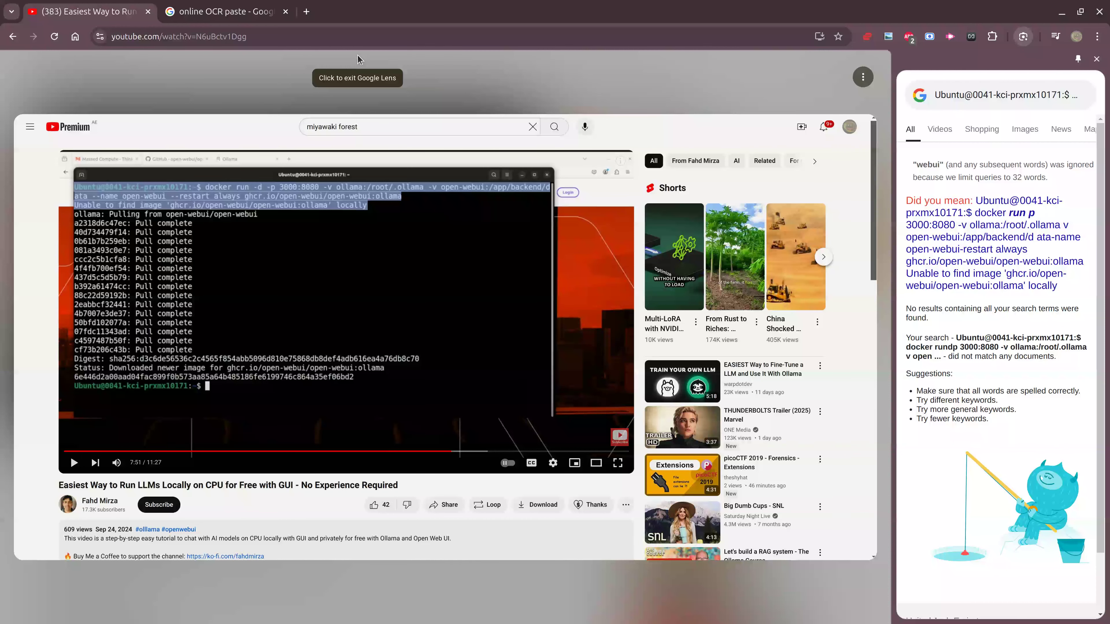
key("alt+Tab")
Remove the stray space in /d ata-name and rerun the docker command
key("Left")
key("Left")
key("Left")
key("Left")
key("Left")
key("Left")
key("Left")
key("Left")
key("Left")
key("Left")
key("Left")
key("Left")
key("Left")
key("Left")
key("Left")
key("Left")
key("Left")
key("Left")
key("Left")
key("Left")
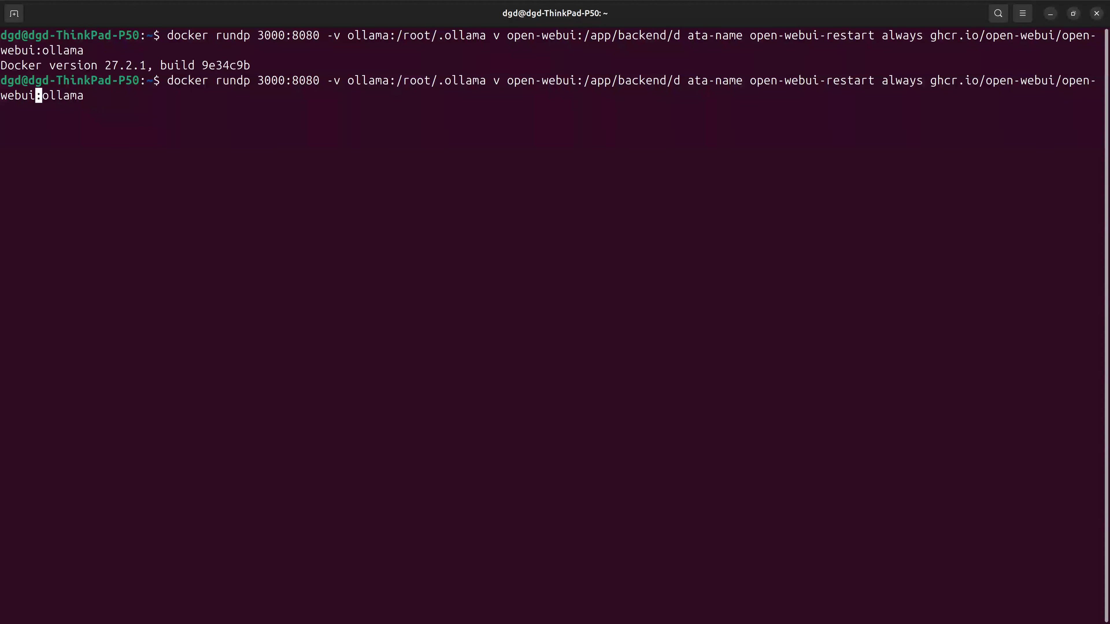
key("Left")
key("Left")
key("Left")
key("Left")
key("Left")
key("Left")
key("Left")
key("Left")
key("Left")
key("Left")
key("Left")
key("Left")
key("Left")
key("Left")
key("Left")
key("Left")
key("Left")
key("Left")
key("Left")
key("Left")
key("Left")
key("Left")
key("Left")
key("Left")
key("Left")
key("Left")
key("Left")
key("Left")
key("Left")
key("BackSpace")
key("Return")
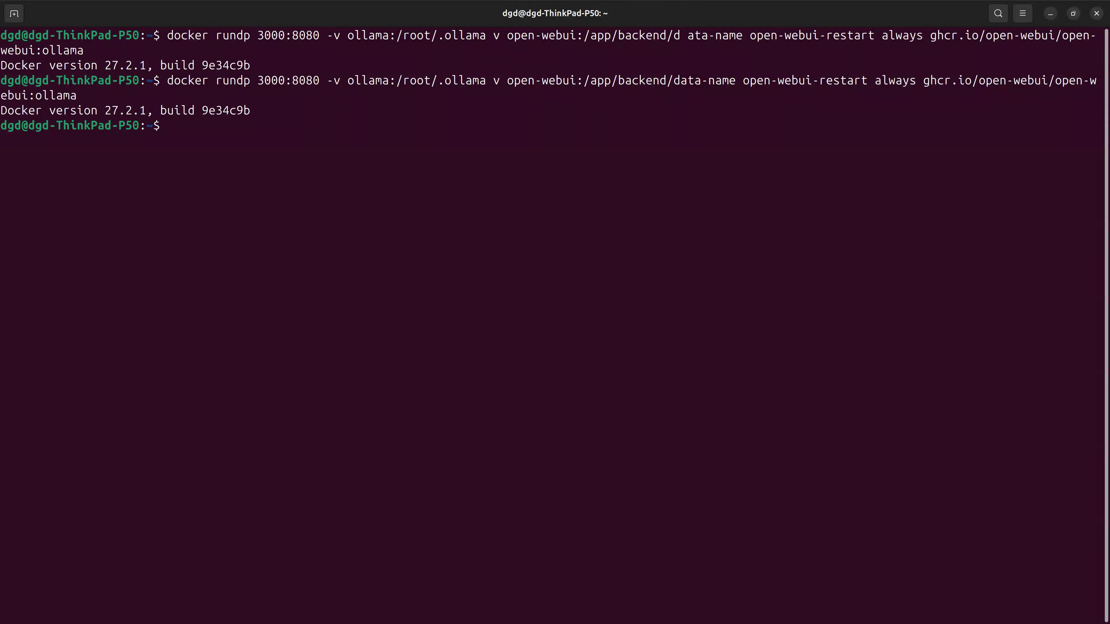
key("alt+Tab")
key("alt+Tab")
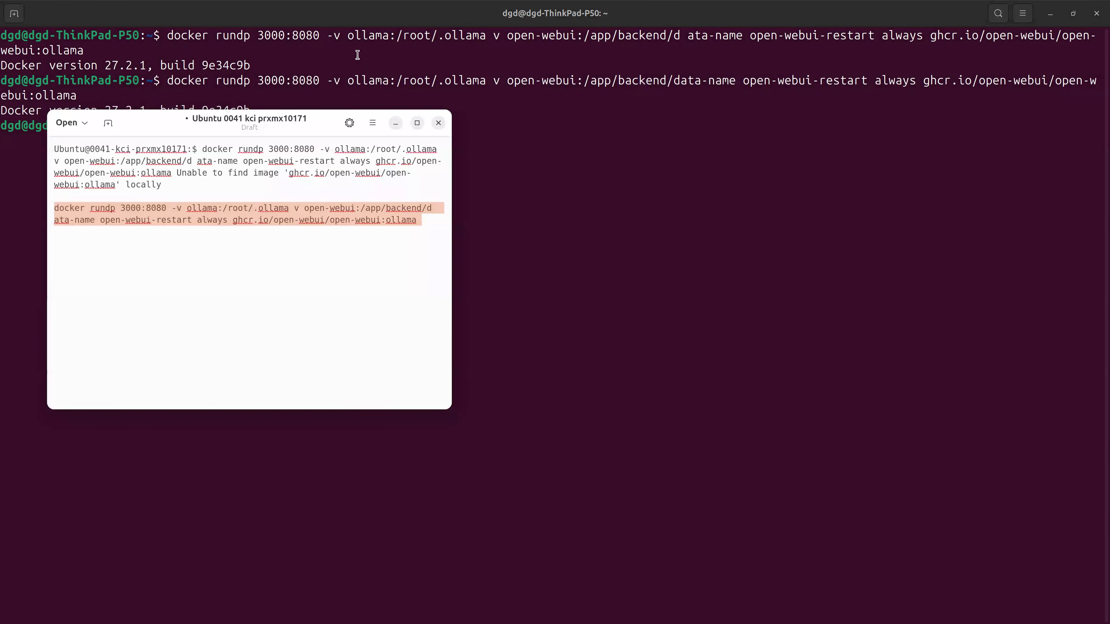
Leave the editor draft for Chrome showing the paused docker run frame and Lens results
key("alt+Tab")
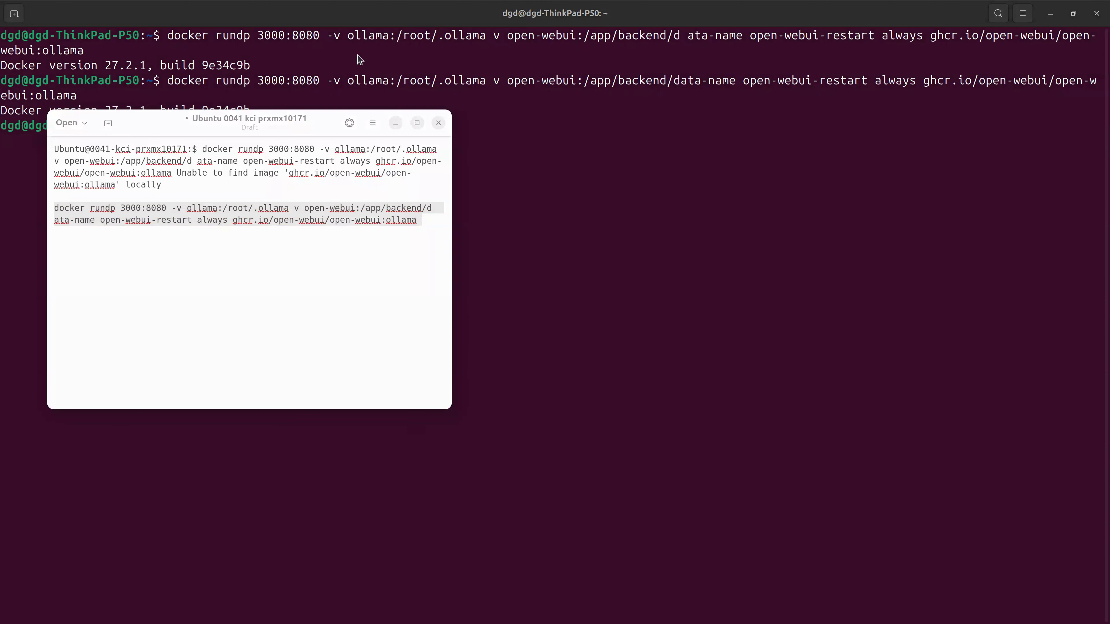
key("alt+Tab")
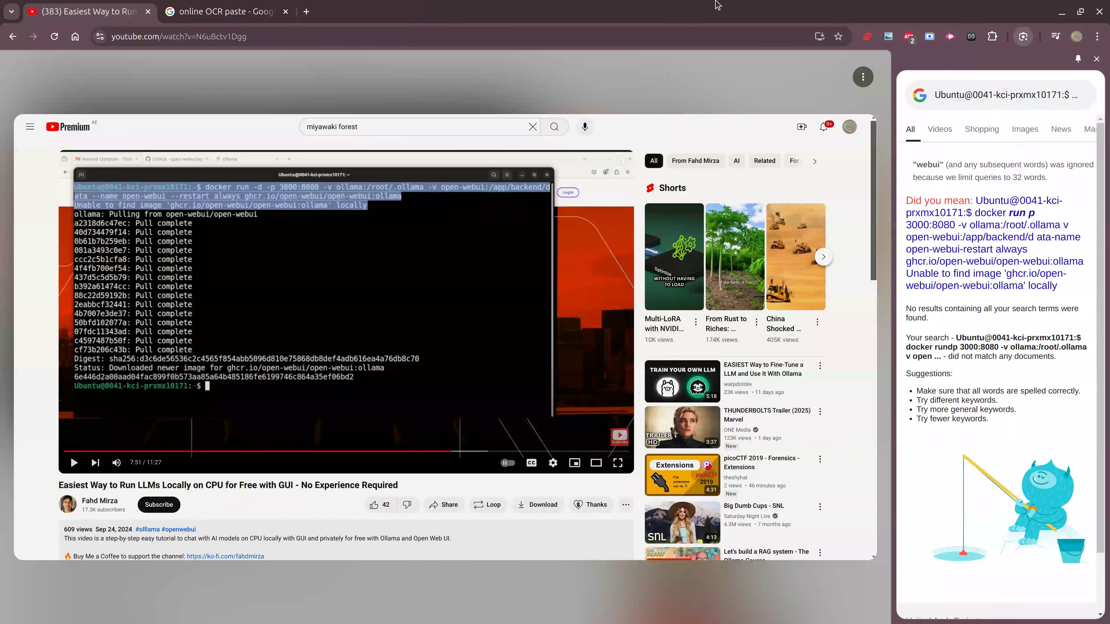